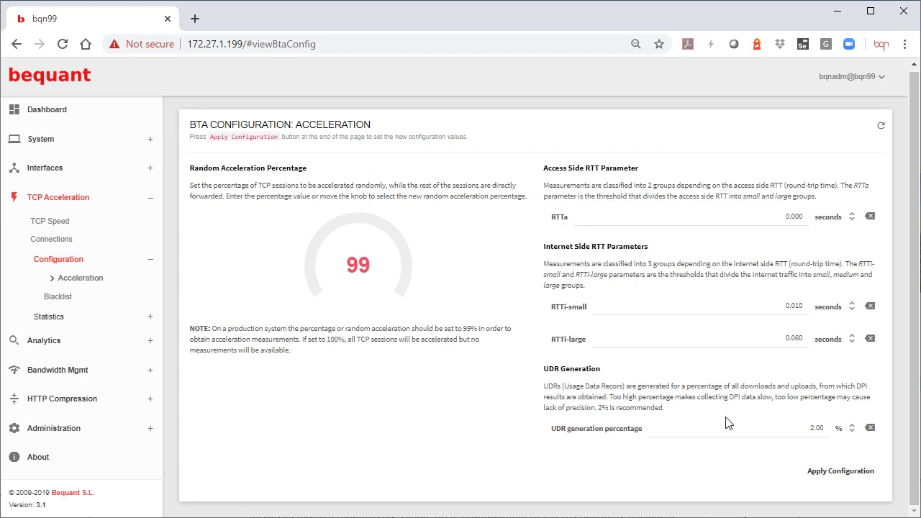
Apply the acceleration configuration with the random acceleration percentage at 99%.
{"action": "left_click", "coordinate": [809, 474]}
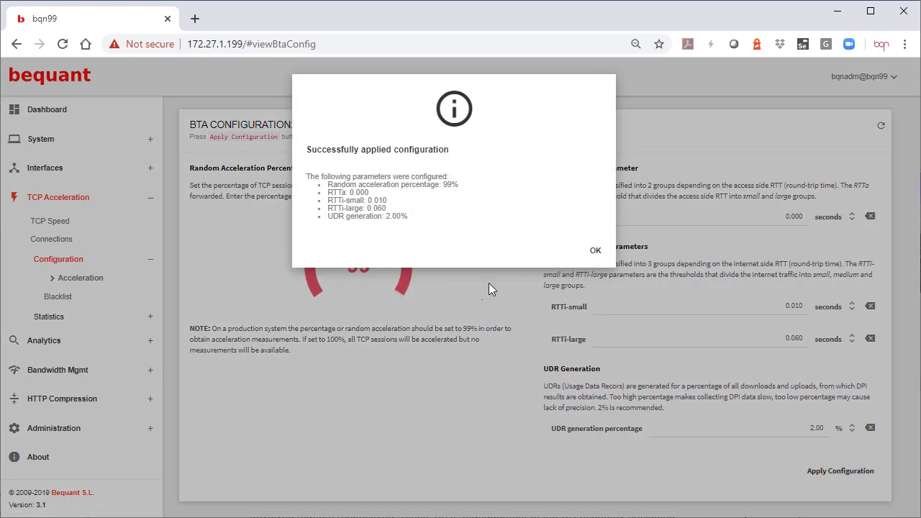
{"action": "left_click", "coordinate": [595, 245]}
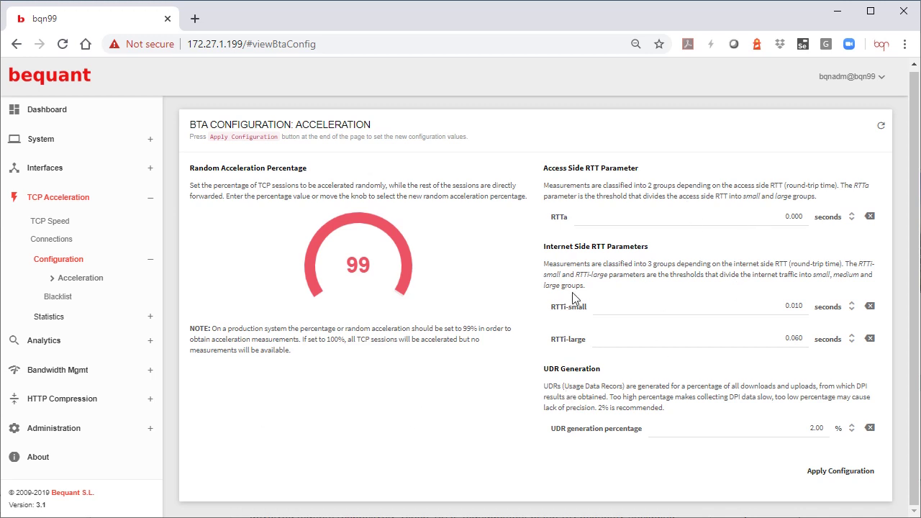
Set the internet side RTTi-small to 0.020 seconds and RTTi-large to 0.070 seconds, and apply the configuration.
{"action": "left_click_drag", "start_coordinate": [546, 245], "coordinate": [671, 261]}
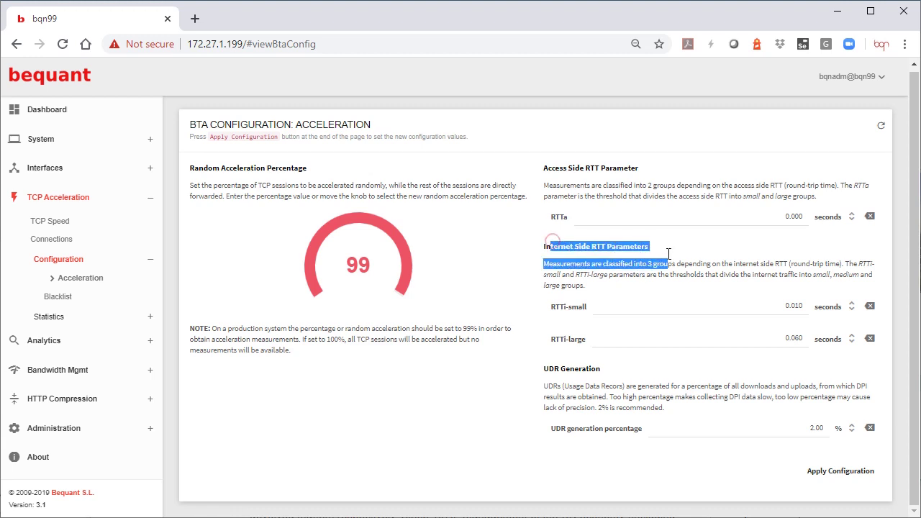
{"action": "left_click", "coordinate": [664, 253]}
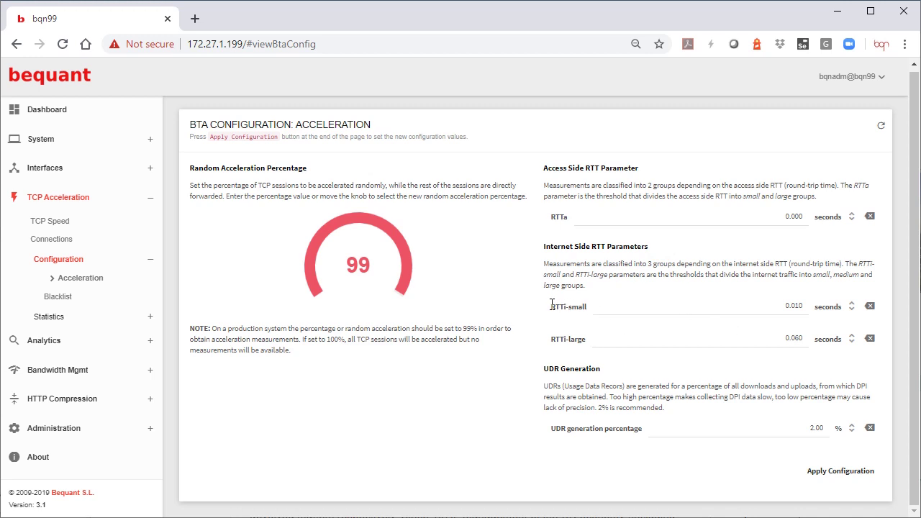
{"action": "left_click", "coordinate": [569, 339]}
{"action": "left_click", "coordinate": [798, 306]}
{"action": "key", "text": "BackSpace"}
{"action": "type", "text": "2"}
{"action": "left_click", "coordinate": [796, 338]}
{"action": "key", "text": "BackSpace"}
{"action": "type", "text": "7"}
{"action": "left_click", "coordinate": [843, 474]}
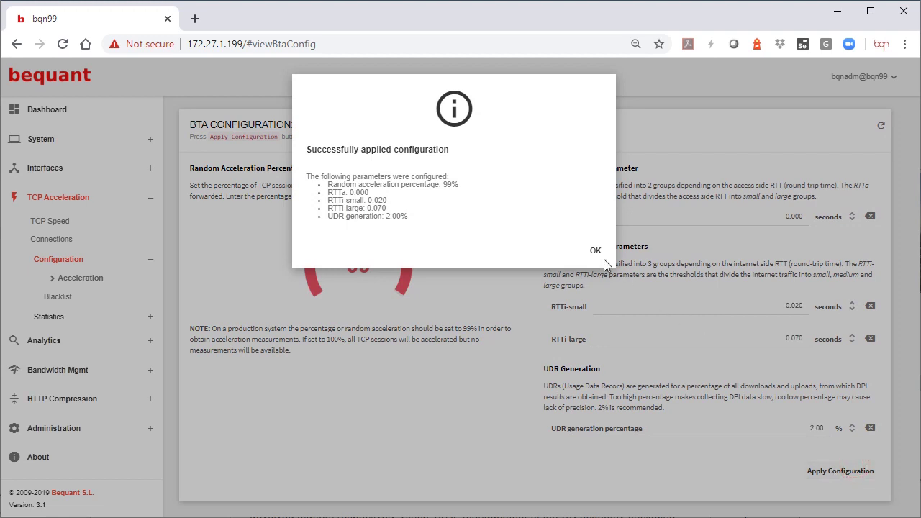
{"action": "left_click", "coordinate": [595, 252]}
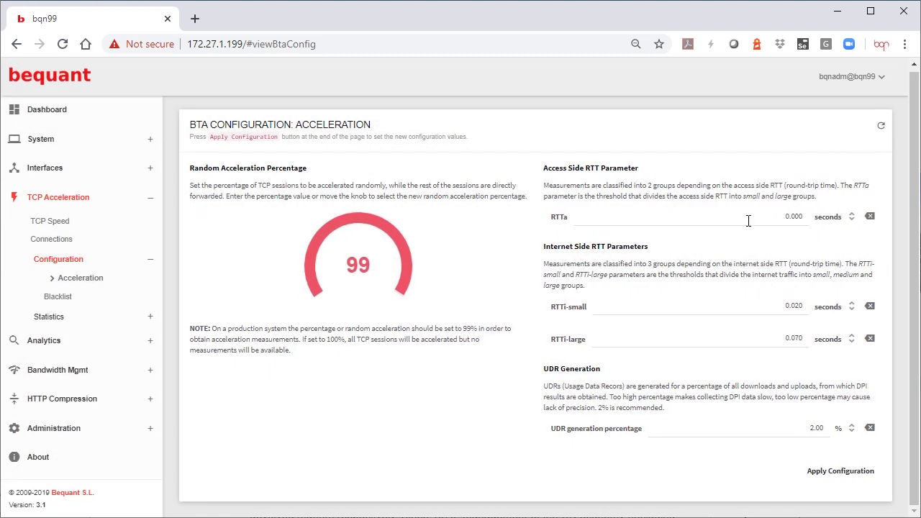
{"action": "left_click", "coordinate": [792, 216]}
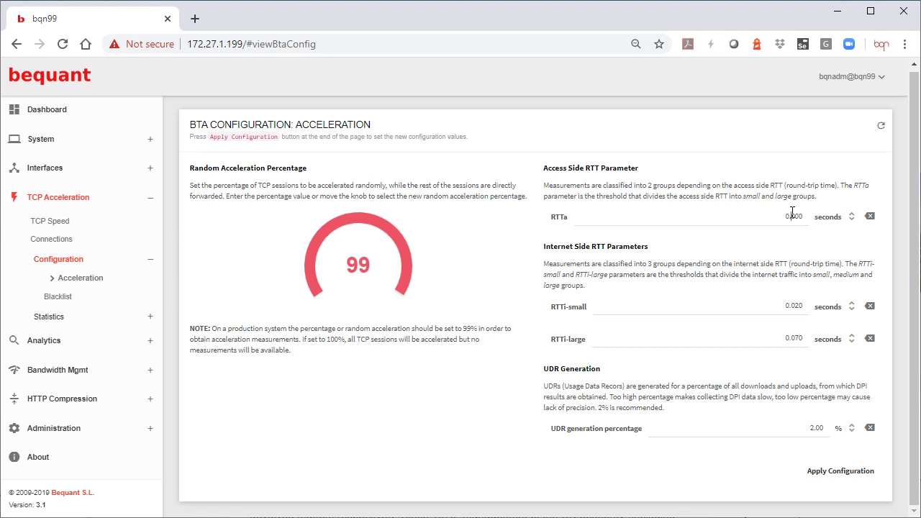
{"action": "double_click", "coordinate": [559, 218]}
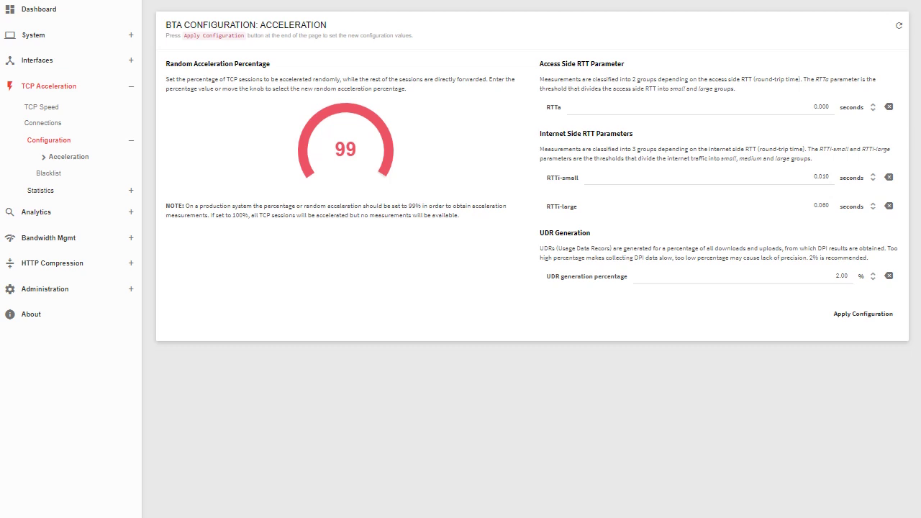
Examine the average TCP connection speeds with and without BTA for uplink and downlink traffic.
{"action": "left_click", "coordinate": [40, 112]}
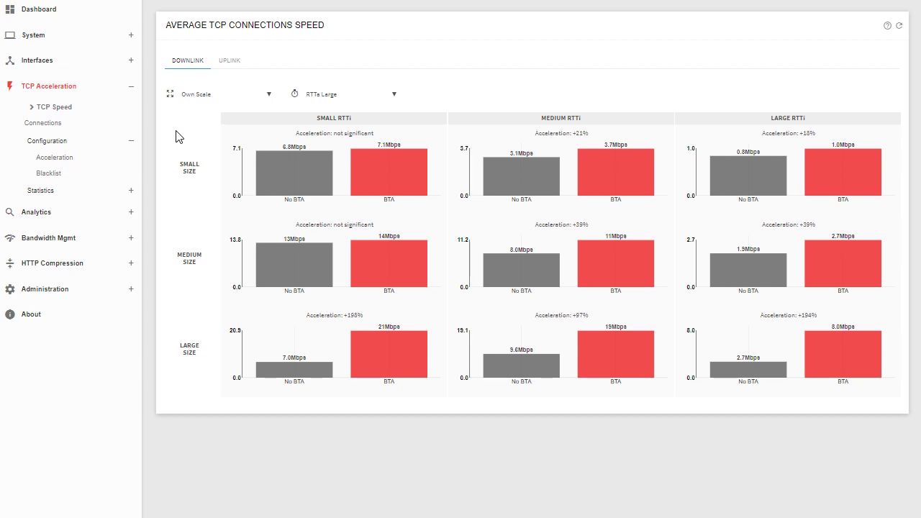
{"action": "left_click", "coordinate": [225, 62]}
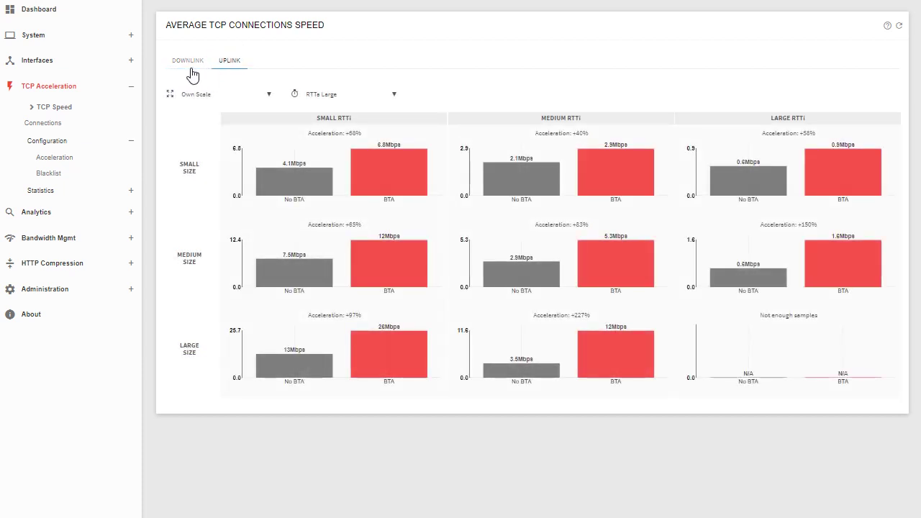
{"action": "left_click", "coordinate": [189, 63]}
{"action": "mouse_move", "coordinate": [309, 170]}
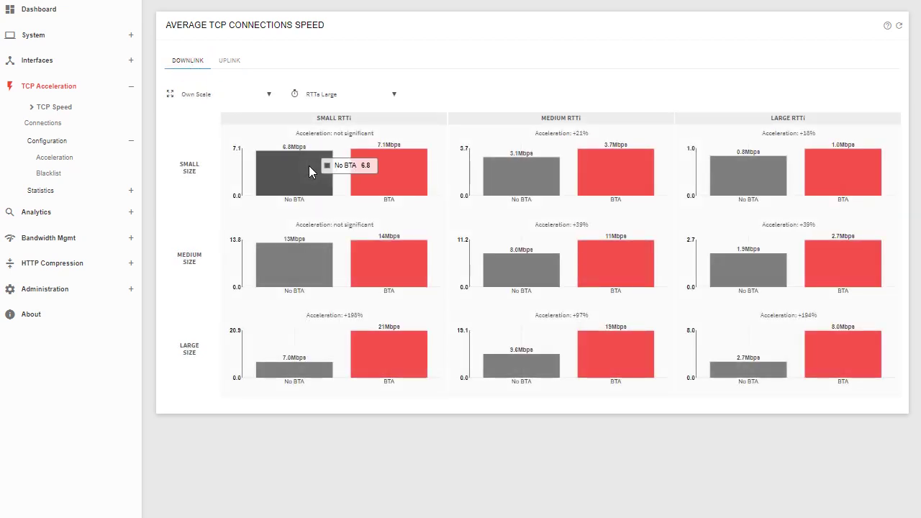
{"action": "mouse_move", "coordinate": [376, 167]}
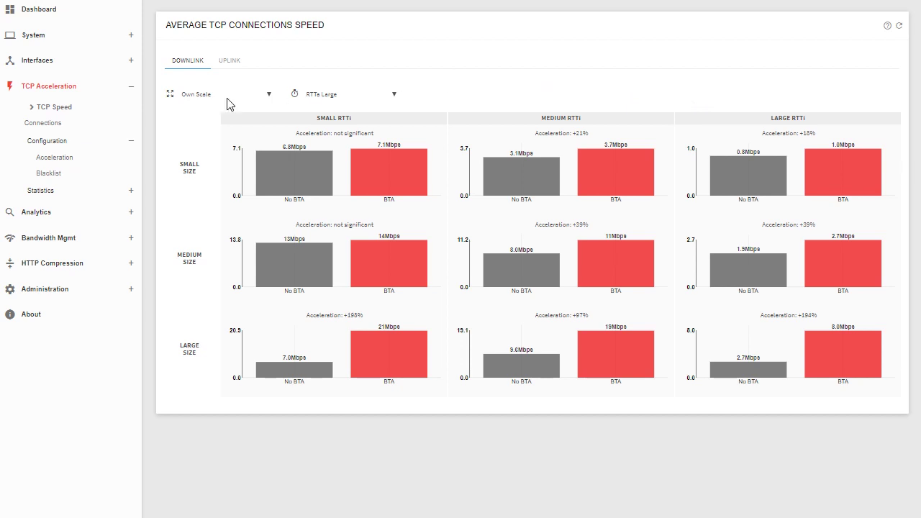
{"action": "left_click", "coordinate": [51, 198]}
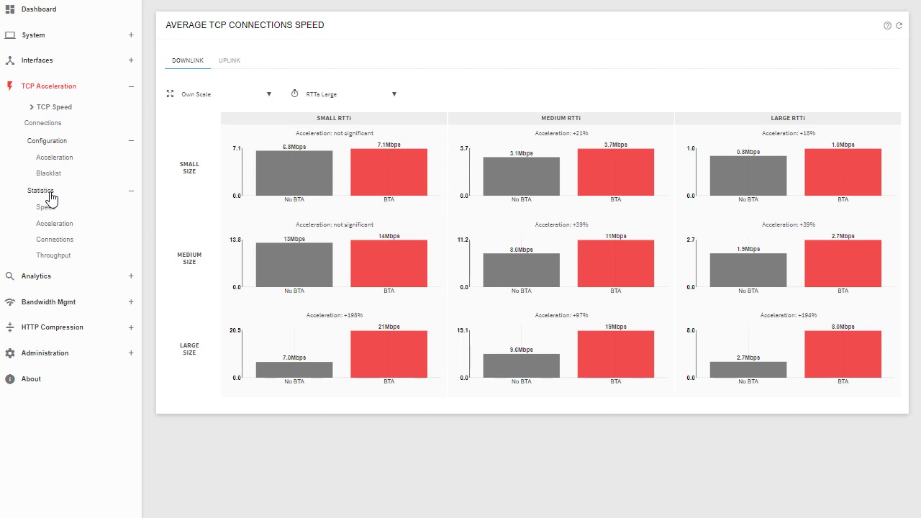
{"action": "left_click", "coordinate": [52, 210]}
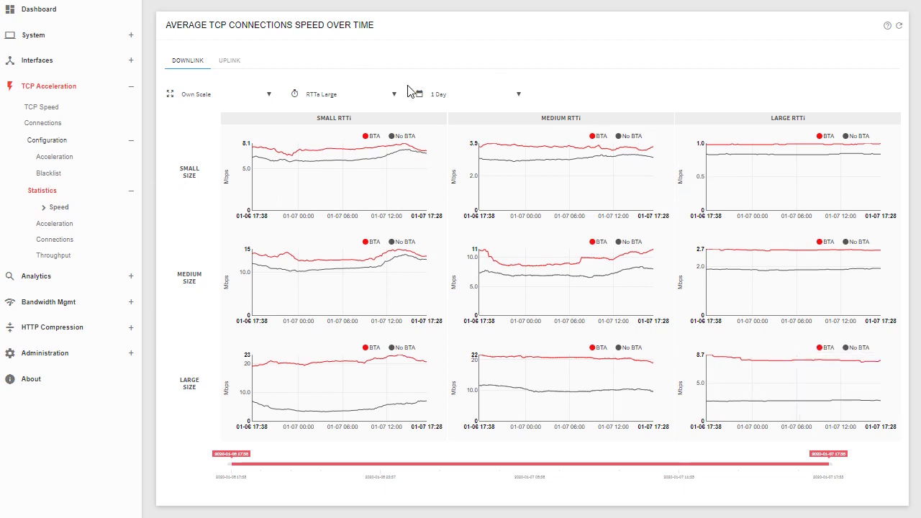
{"action": "left_click", "coordinate": [439, 94]}
{"action": "left_click", "coordinate": [438, 115]}
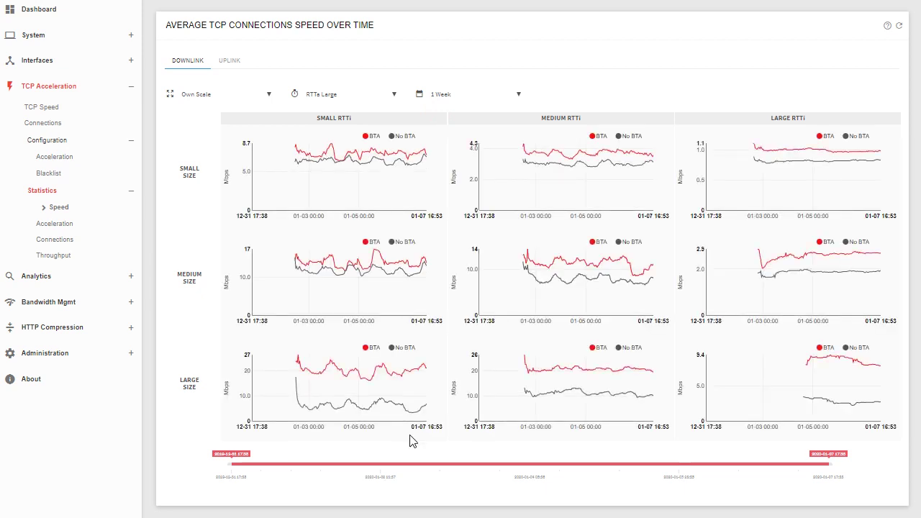
{"action": "left_click_drag", "start_coordinate": [237, 455], "coordinate": [311, 464]}
{"action": "left_click_drag", "start_coordinate": [231, 459], "coordinate": [367, 458]}
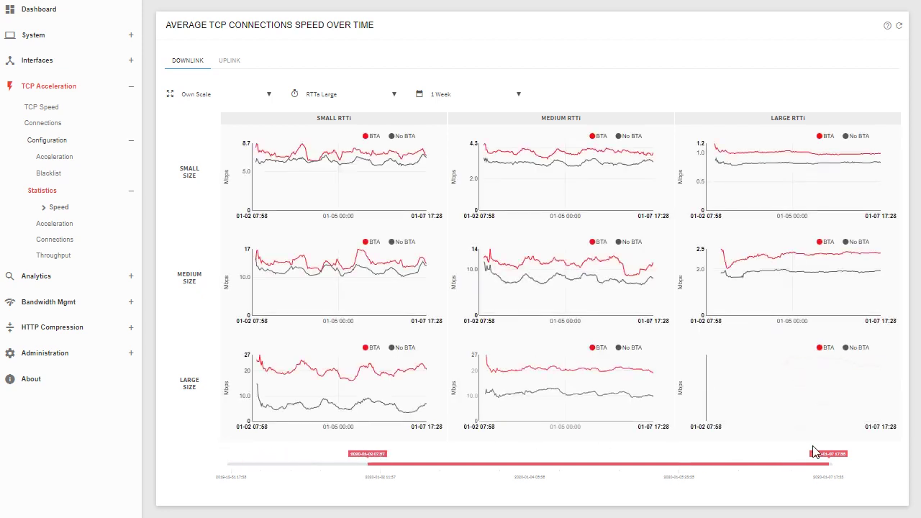
{"action": "left_click_drag", "start_coordinate": [813, 452], "coordinate": [613, 489]}
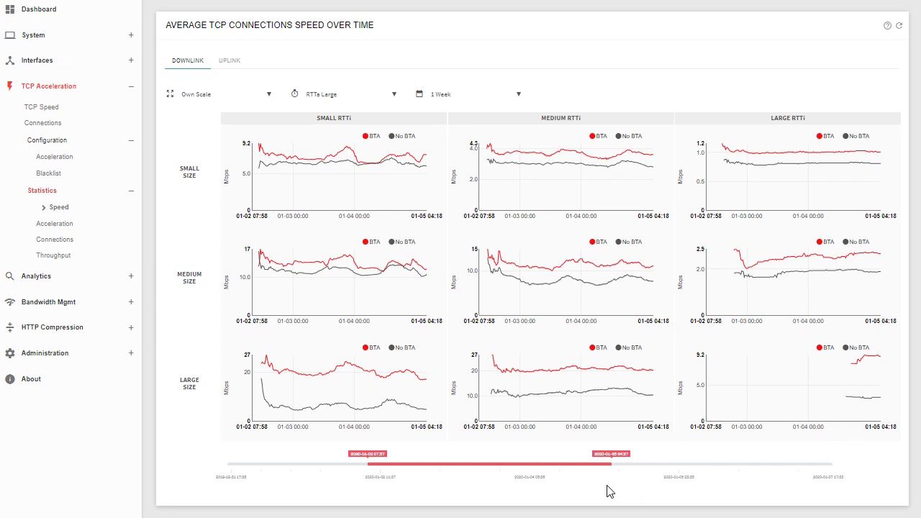
View the TCP acceleration statistics over time for uplink traffic with a 1 week period.
{"action": "left_click", "coordinate": [63, 224]}
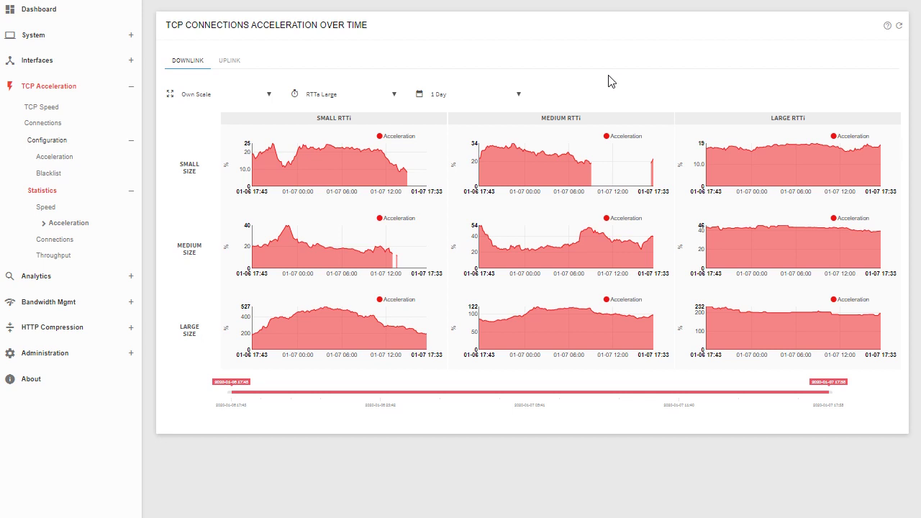
{"action": "left_click", "coordinate": [227, 60]}
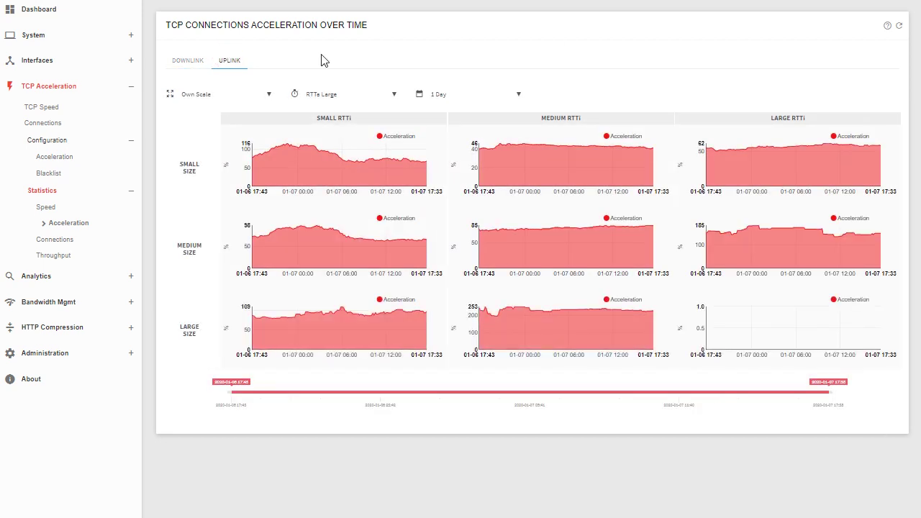
{"action": "left_click", "coordinate": [439, 93]}
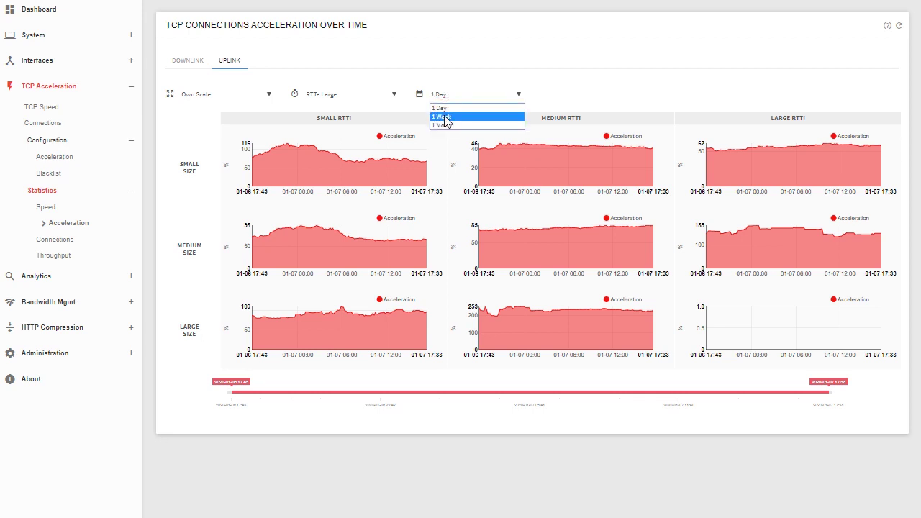
{"action": "left_click", "coordinate": [444, 116]}
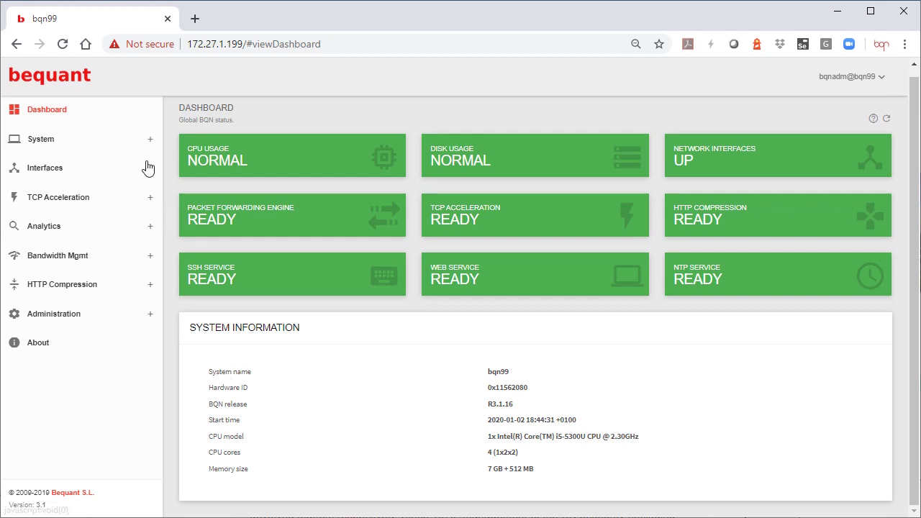
Add the client-side network 10.10.10.0/24 to the TCP acceleration blacklist.
{"action": "left_click", "coordinate": [53, 207]}
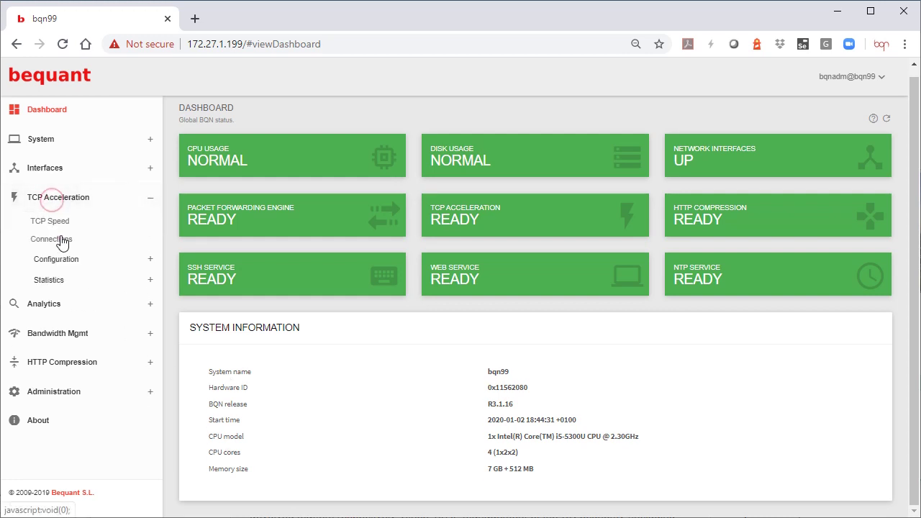
{"action": "left_click", "coordinate": [62, 259]}
{"action": "left_click", "coordinate": [72, 297]}
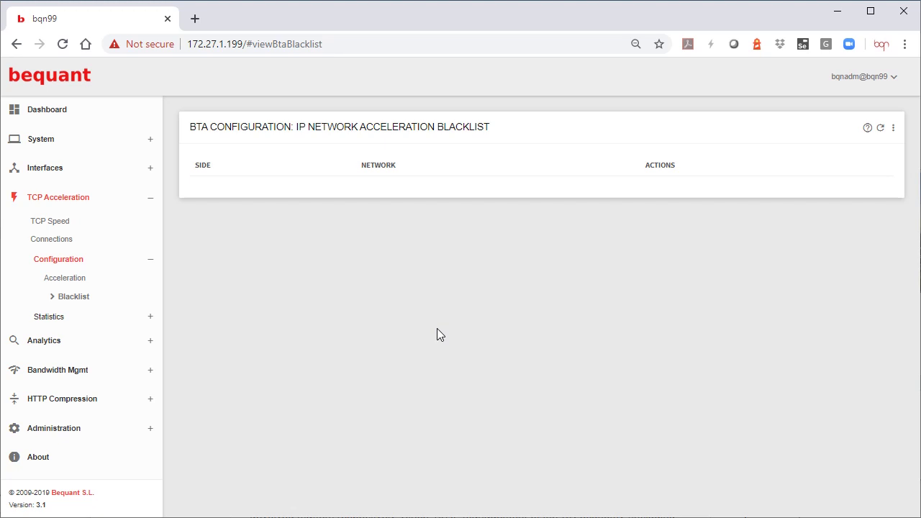
{"action": "left_click", "coordinate": [894, 130]}
{"action": "left_click", "coordinate": [863, 131]}
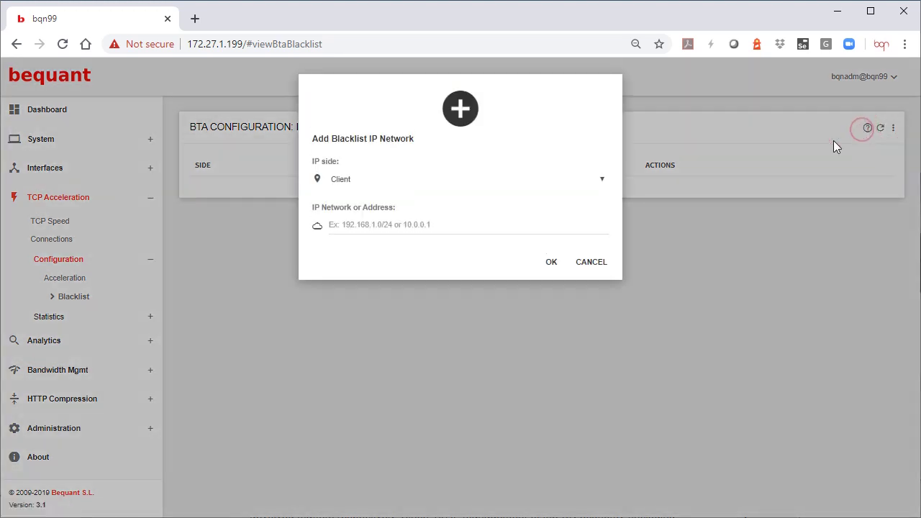
{"action": "left_click", "coordinate": [426, 223]}
{"action": "type", "text": "10.10.10"}
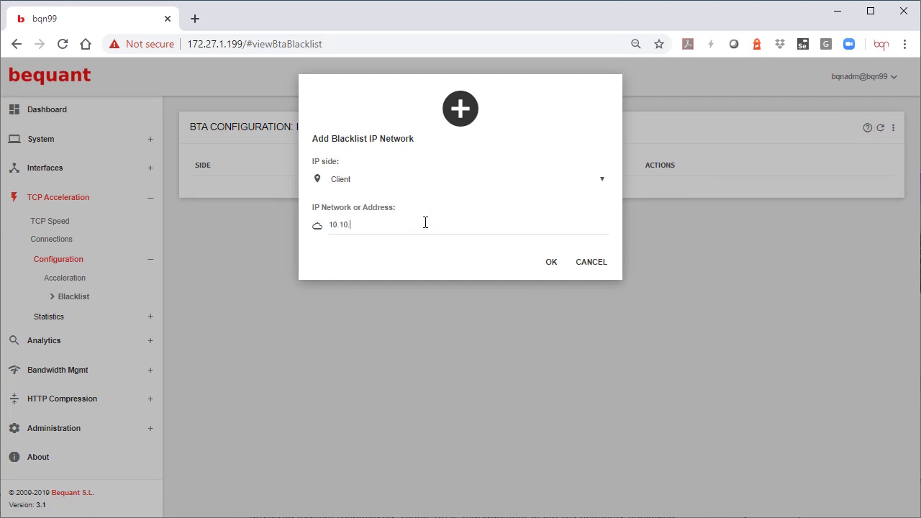
{"action": "type", "text": ".0/24"}
{"action": "left_click", "coordinate": [552, 264]}
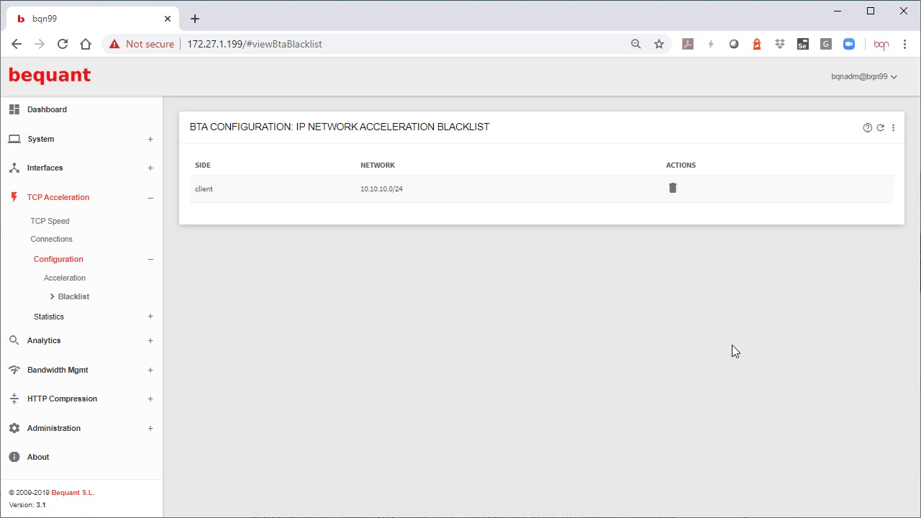
Add the server-side address 192.168.0.121 to the acceleration blacklist.
{"action": "left_click", "coordinate": [894, 128]}
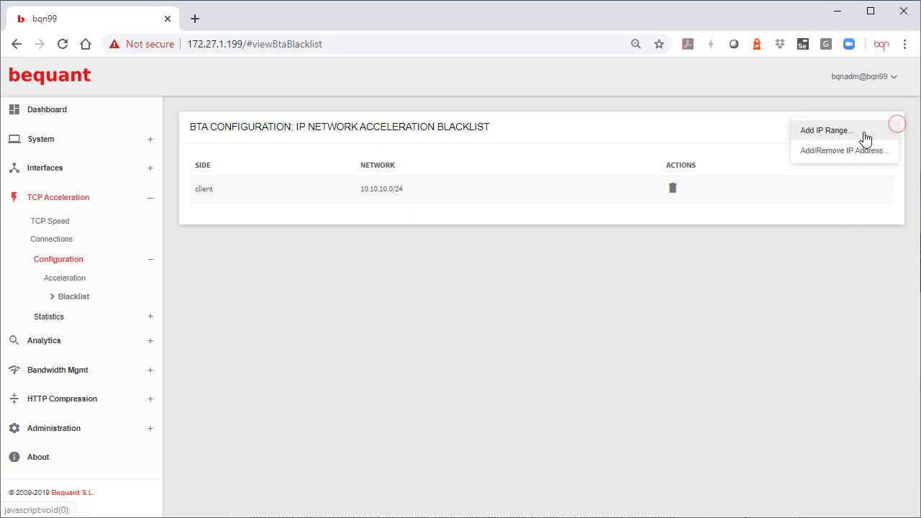
{"action": "left_click", "coordinate": [820, 132]}
{"action": "left_click", "coordinate": [358, 181]}
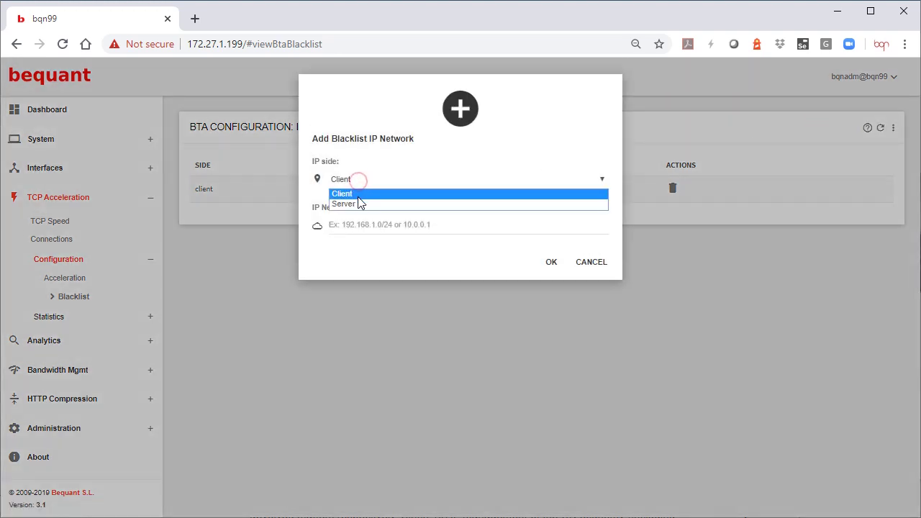
{"action": "left_click", "coordinate": [358, 204]}
{"action": "left_click", "coordinate": [369, 223]}
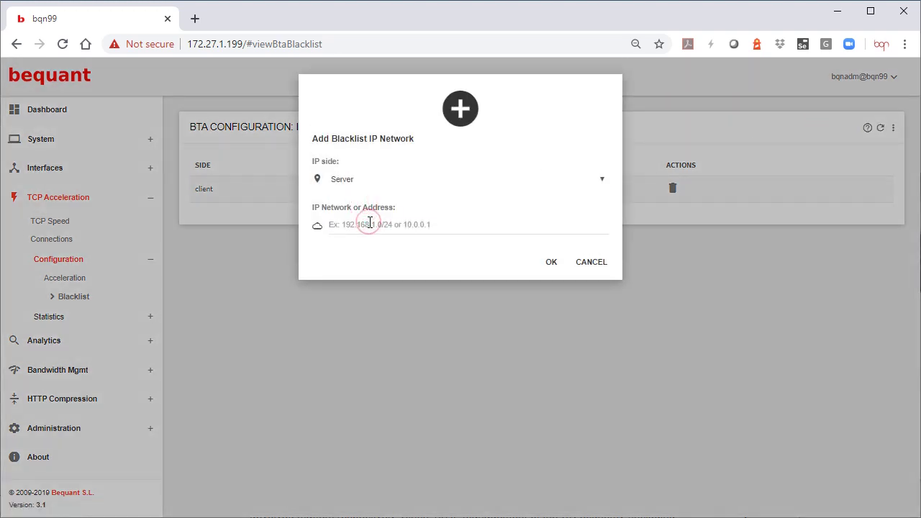
{"action": "type", "text": "192.168"}
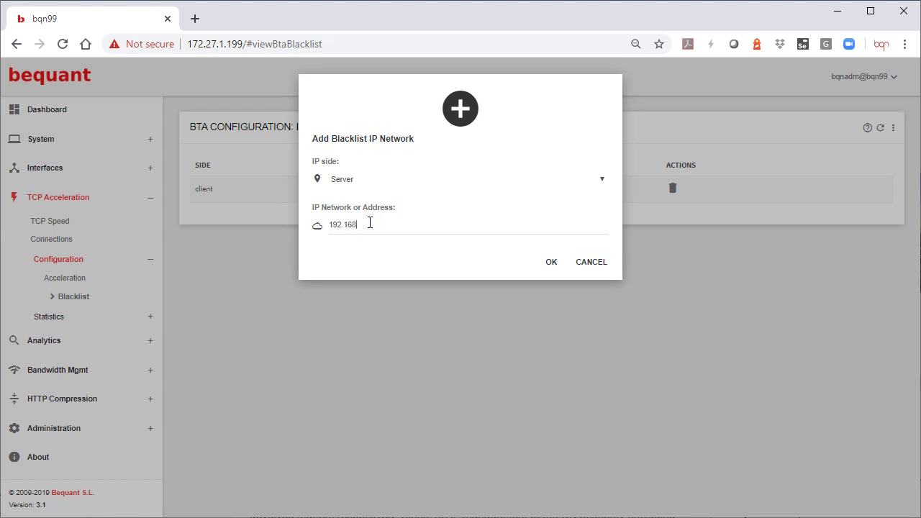
{"action": "type", "text": ".0.121"}
{"action": "left_click", "coordinate": [561, 267]}
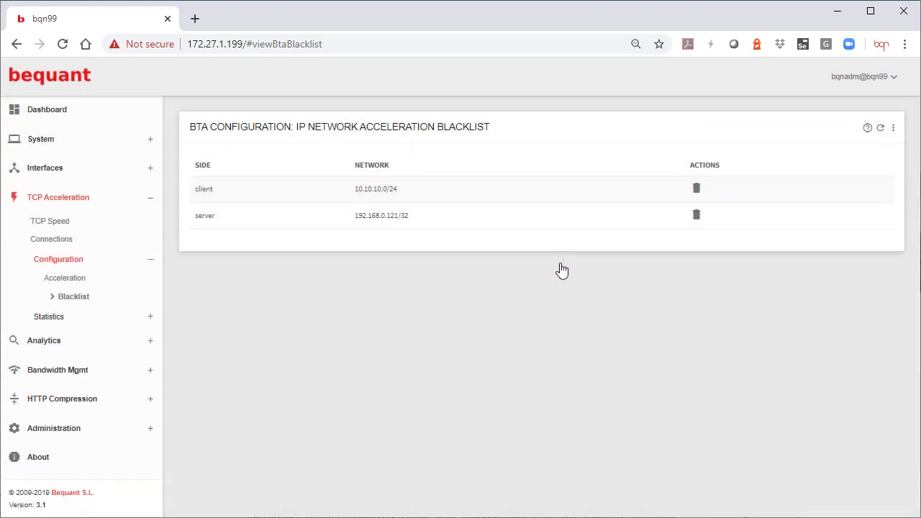
Delete the server 192.168.0.121/32 and client 10.10.10.0/24 entries from the acceleration blacklist.
{"action": "left_click", "coordinate": [697, 219]}
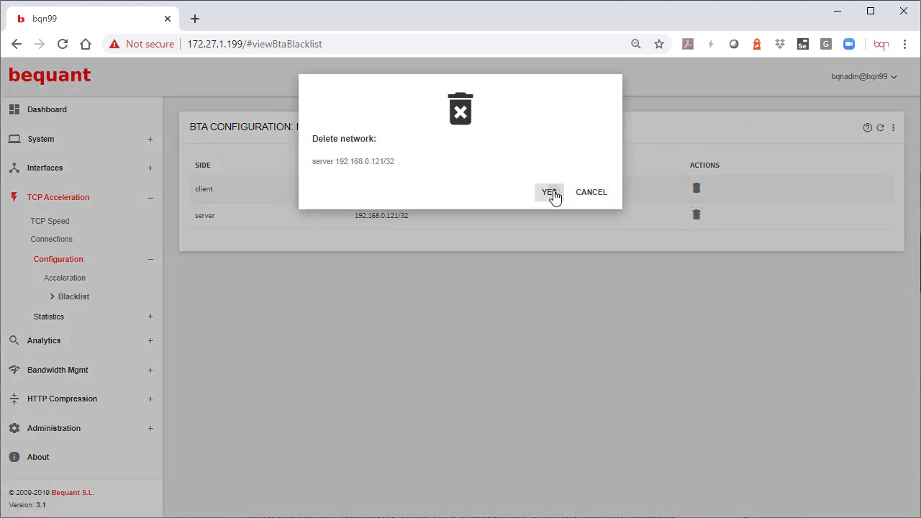
{"action": "left_click", "coordinate": [551, 194]}
{"action": "left_click", "coordinate": [672, 191]}
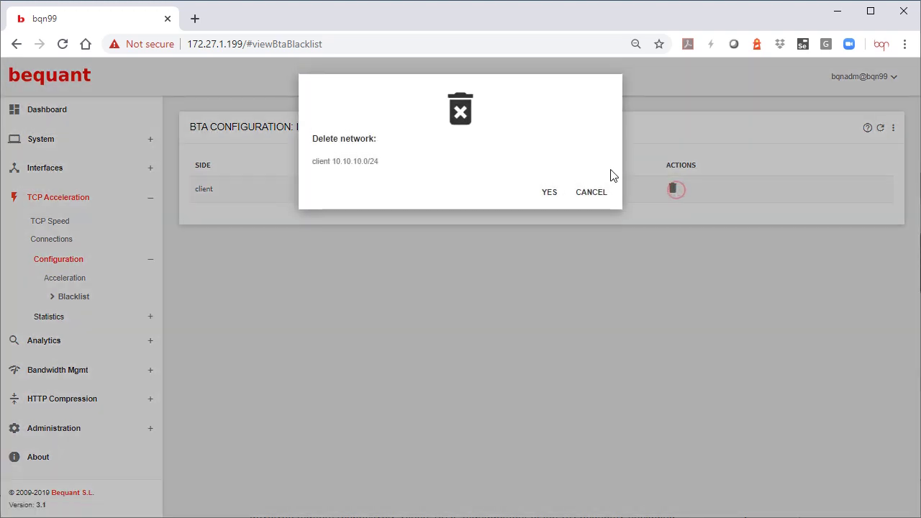
{"action": "left_click", "coordinate": [554, 194]}
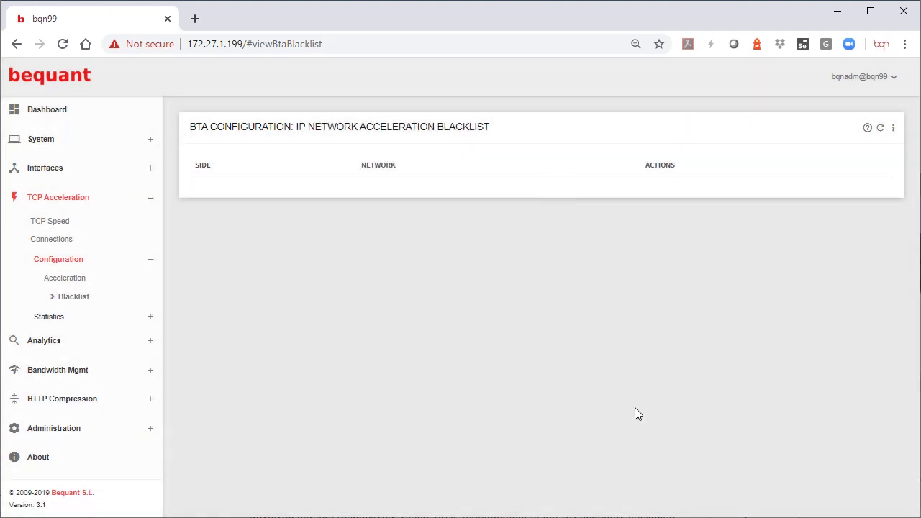